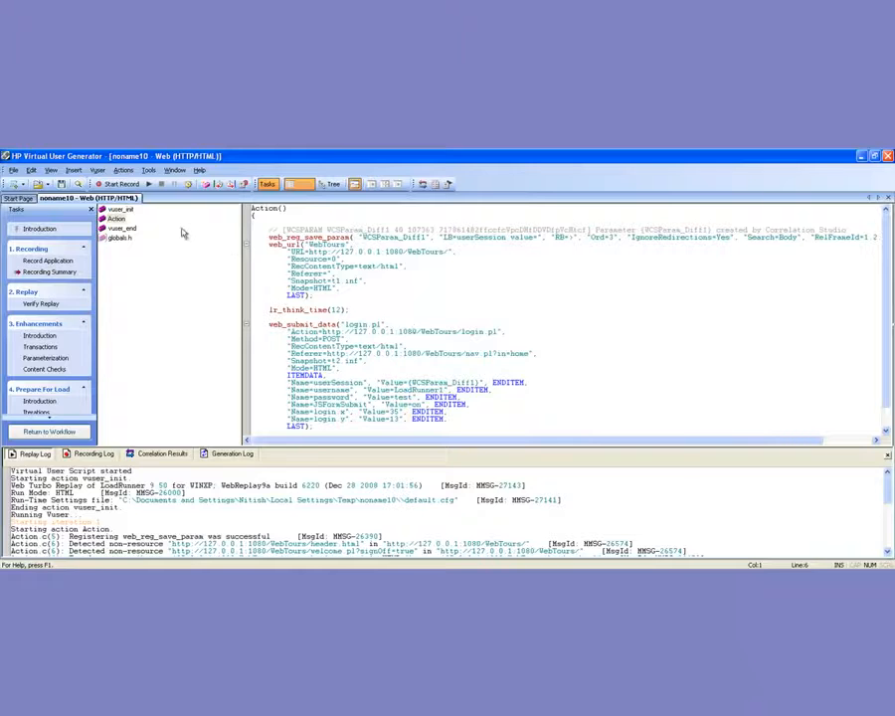
Replay the Web Tours script and review its replay log and the whole Action code.
left_click(149, 187)
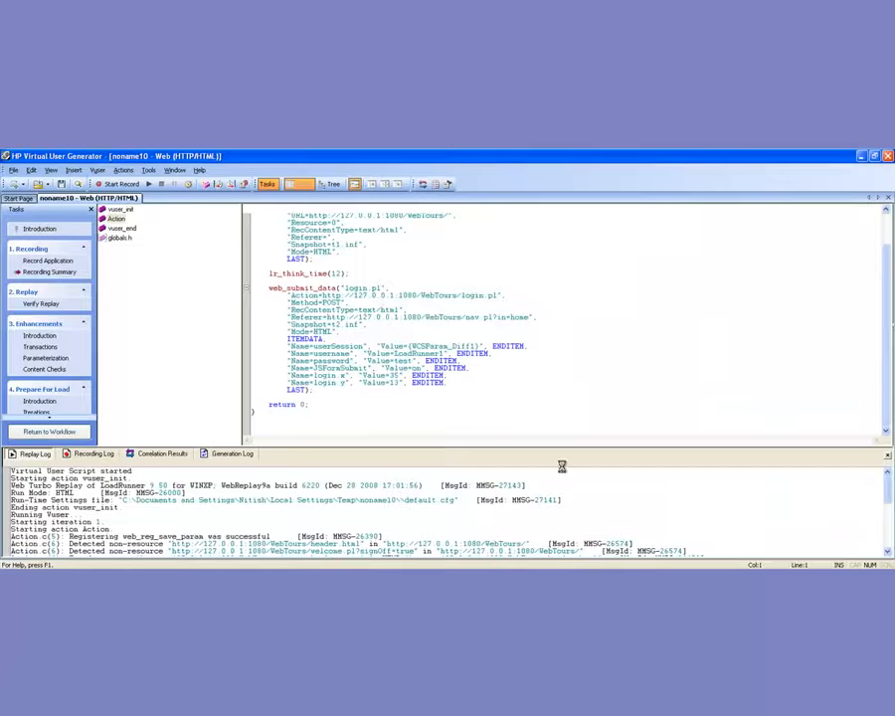
scroll(631, 522, "down", 1)
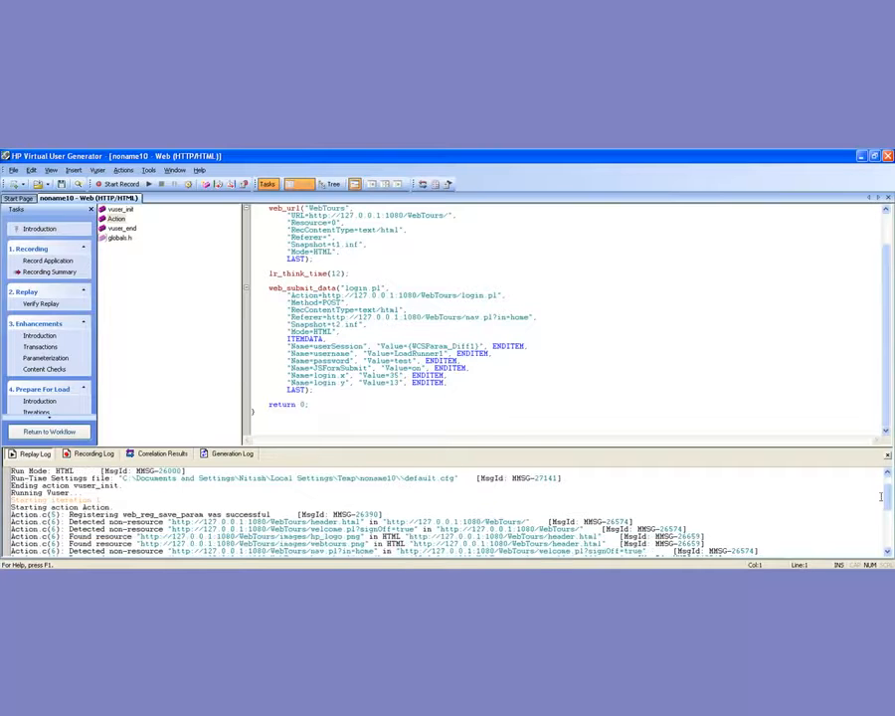
mouse_move(888, 502)
left_mouse_down()
mouse_move(888, 537)
mouse_move(889, 486)
mouse_move(889, 538)
mouse_move(888, 494)
left_mouse_up()
left_click(317, 414)
left_click_drag(278, 416, 221, 185)
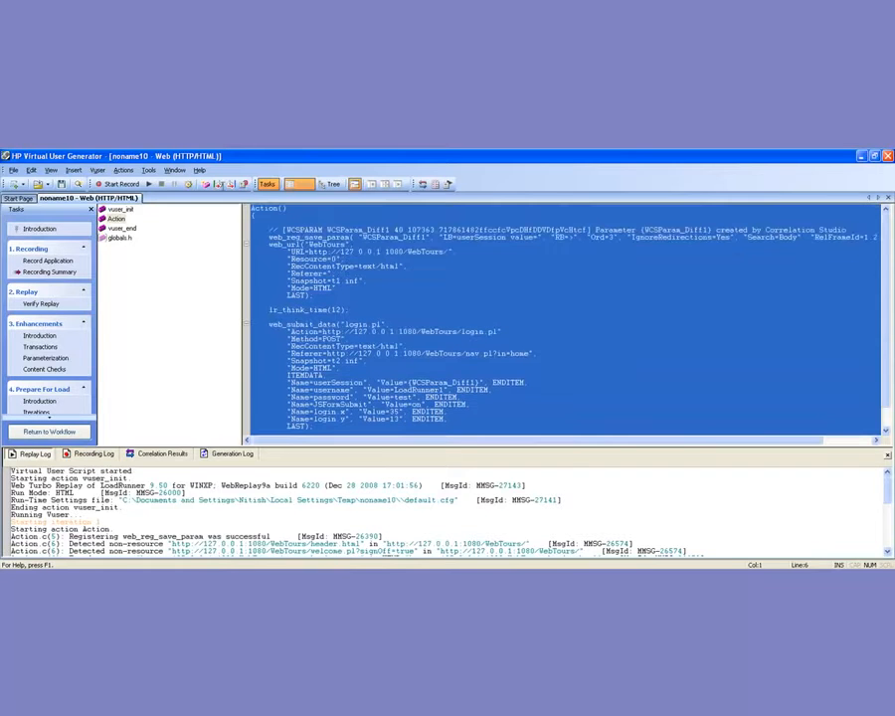
left_click(504, 324)
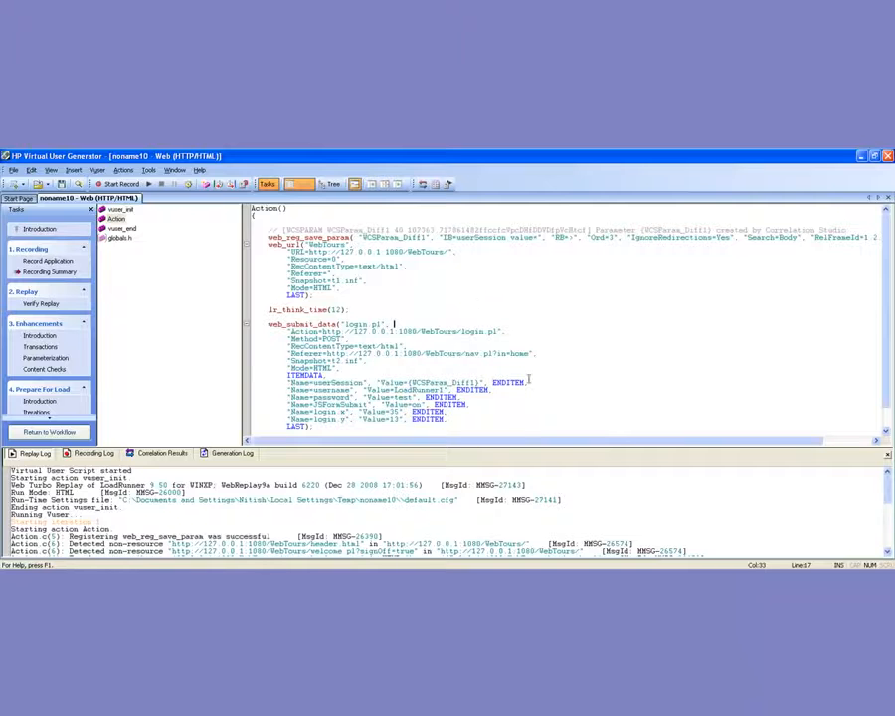
Examine how WCSParam_Diff1 is used in the userSession value and in the name, LB and RB arguments of web_reg_save_param.
double_click(416, 382)
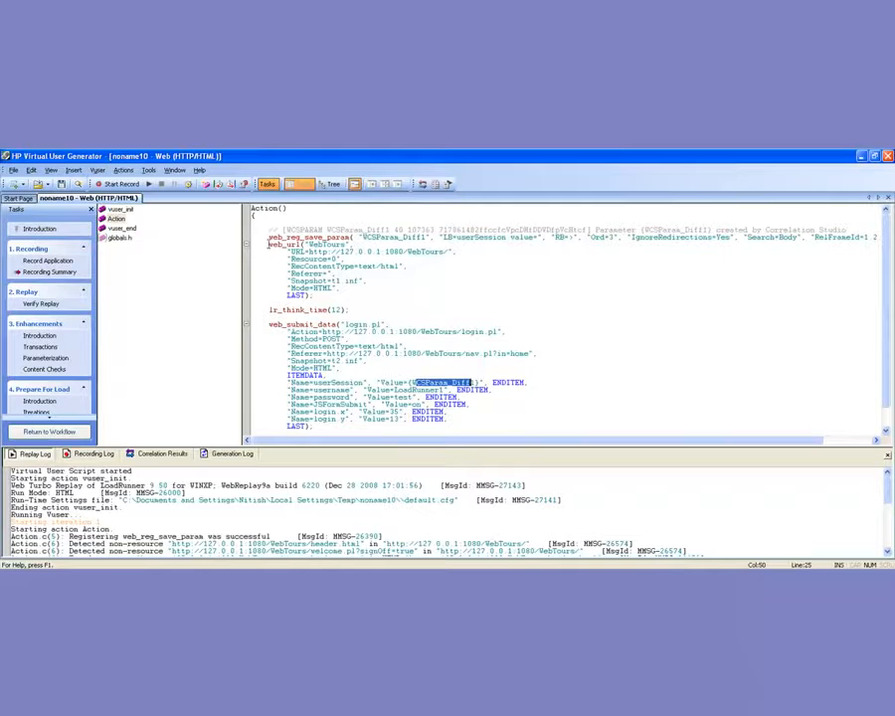
double_click(298, 237)
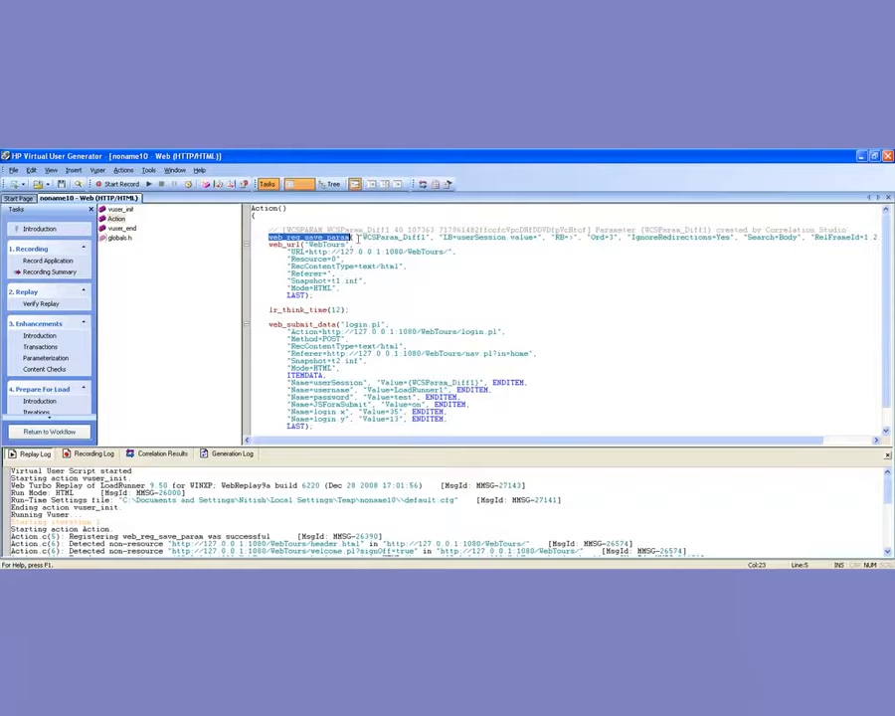
left_click_drag(357, 236, 436, 237)
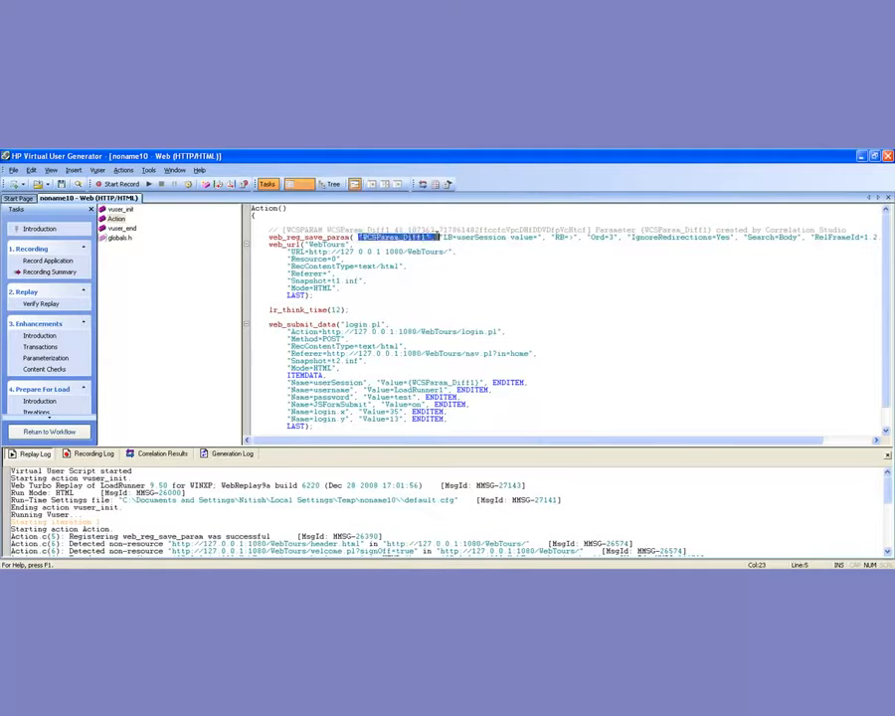
left_click(445, 236)
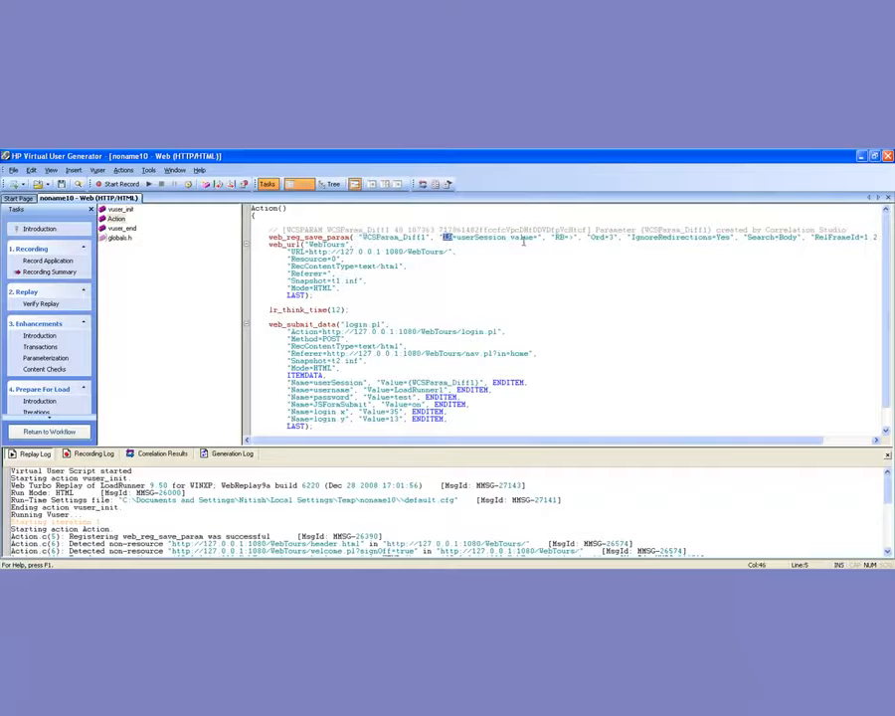
double_click(562, 237)
left_click_drag(428, 238, 364, 238)
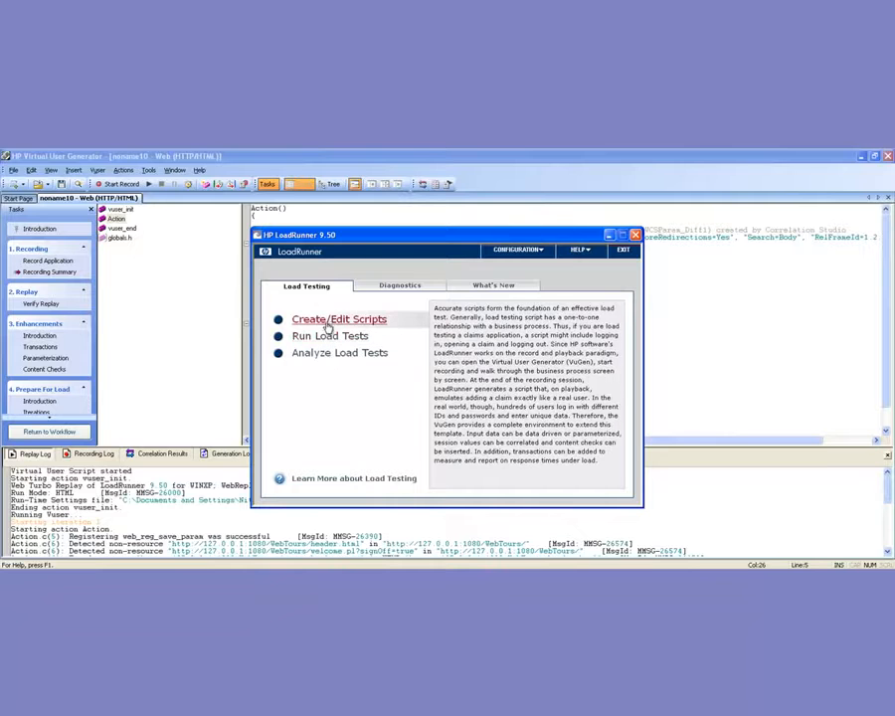
left_click(214, 305)
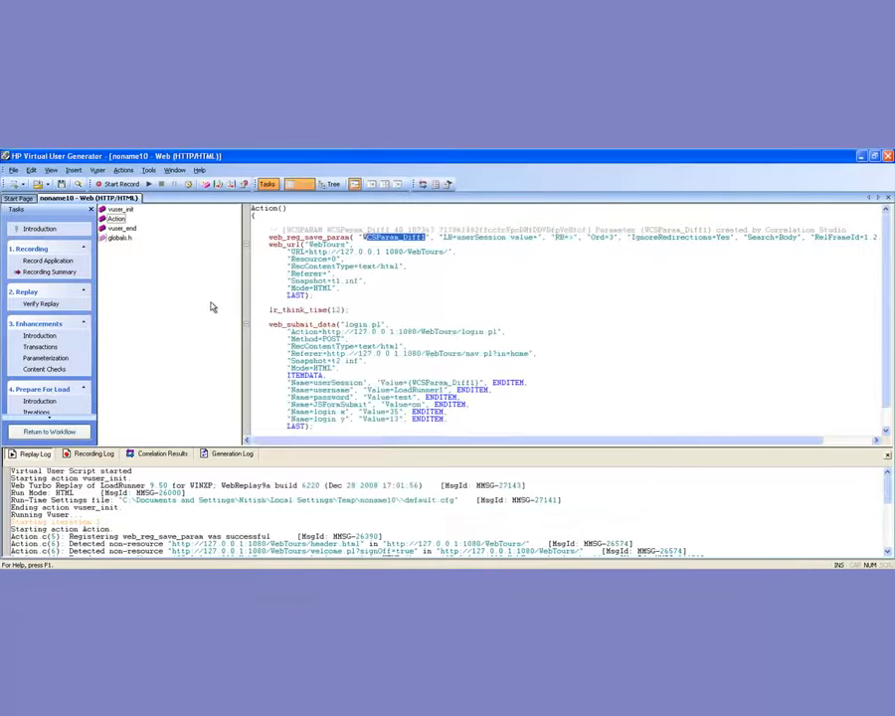
left_click(353, 338)
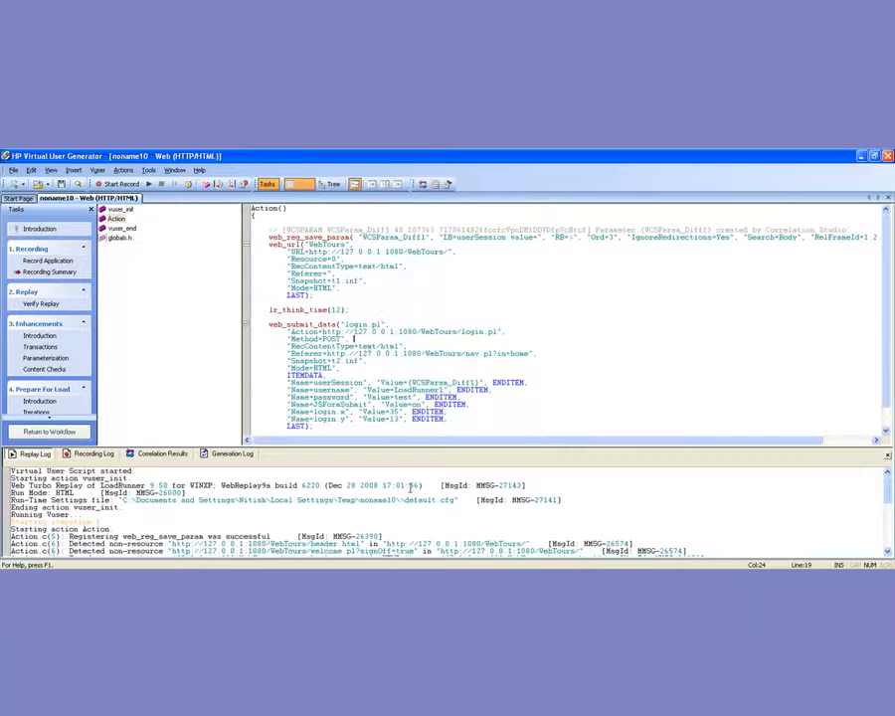
Switch to LoadRunner Controller and review the Run Logic, Think Time and Log run-time settings of script LR_1 without changing them.
key("alt+Tab")
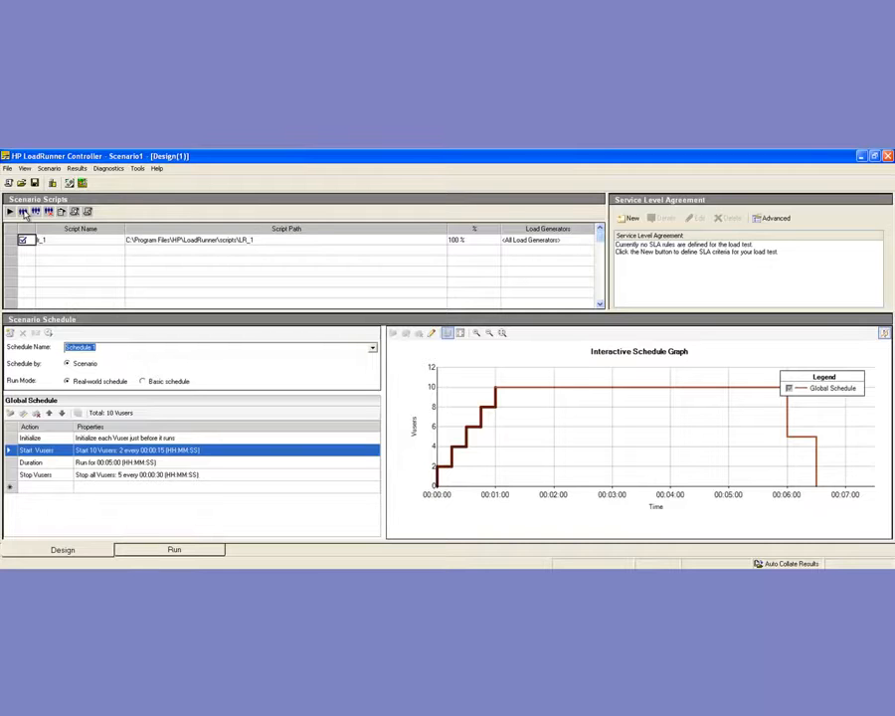
left_click(76, 213)
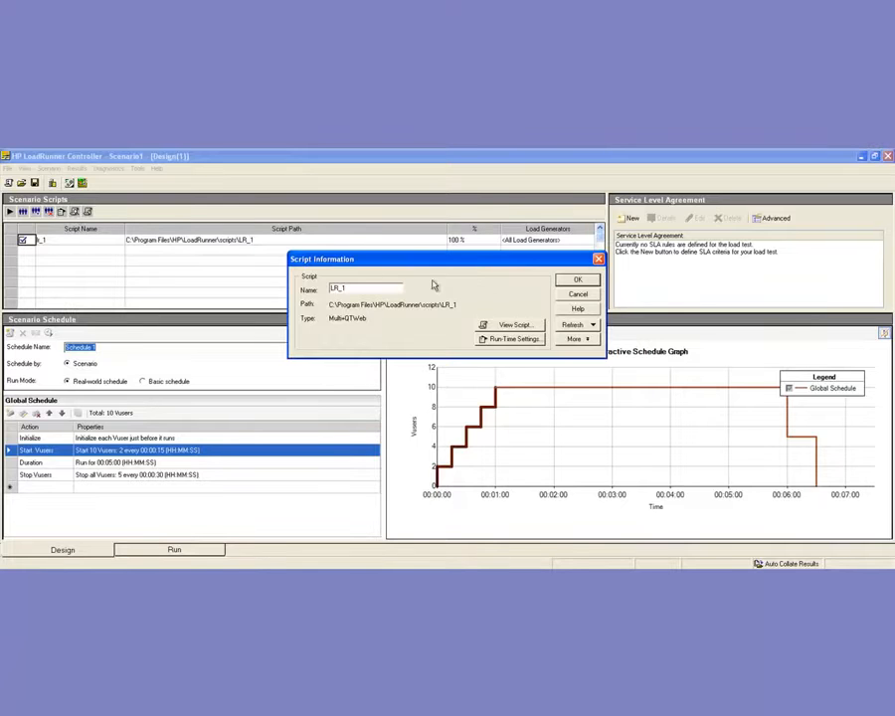
left_click(500, 339)
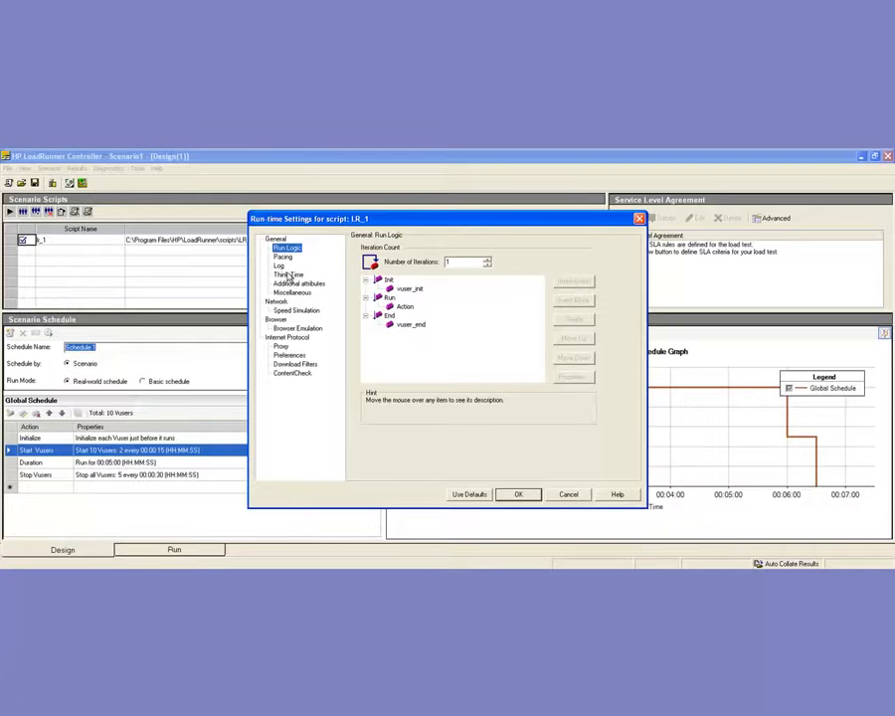
left_click(289, 276)
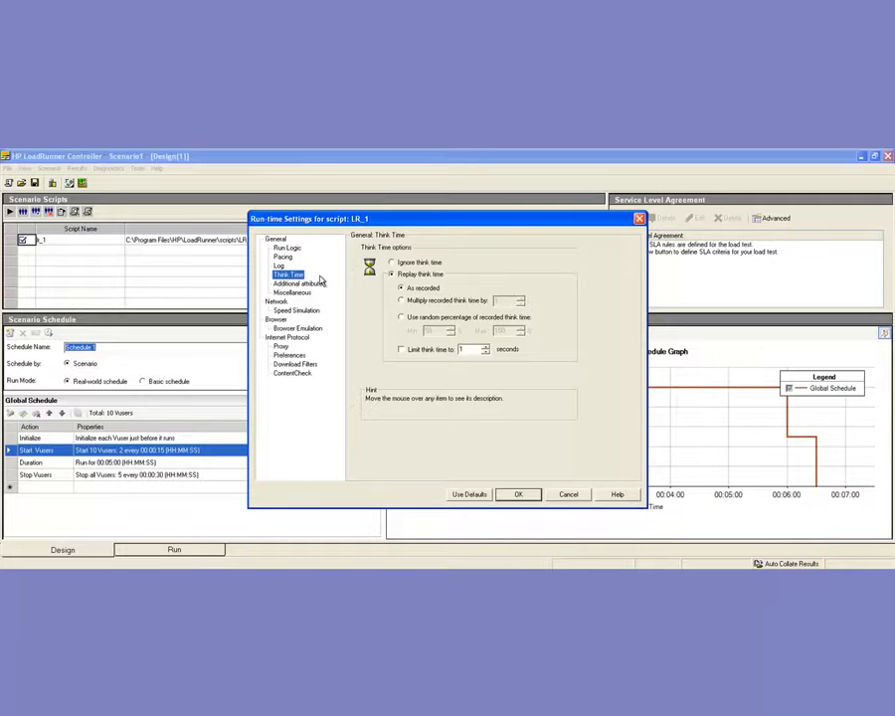
left_click(279, 265)
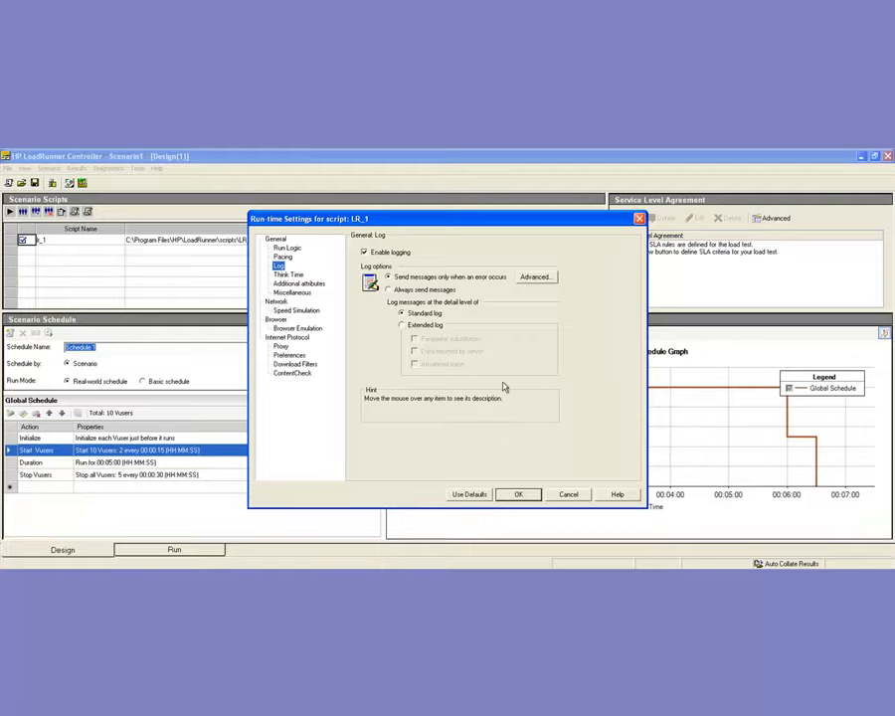
left_click(569, 494)
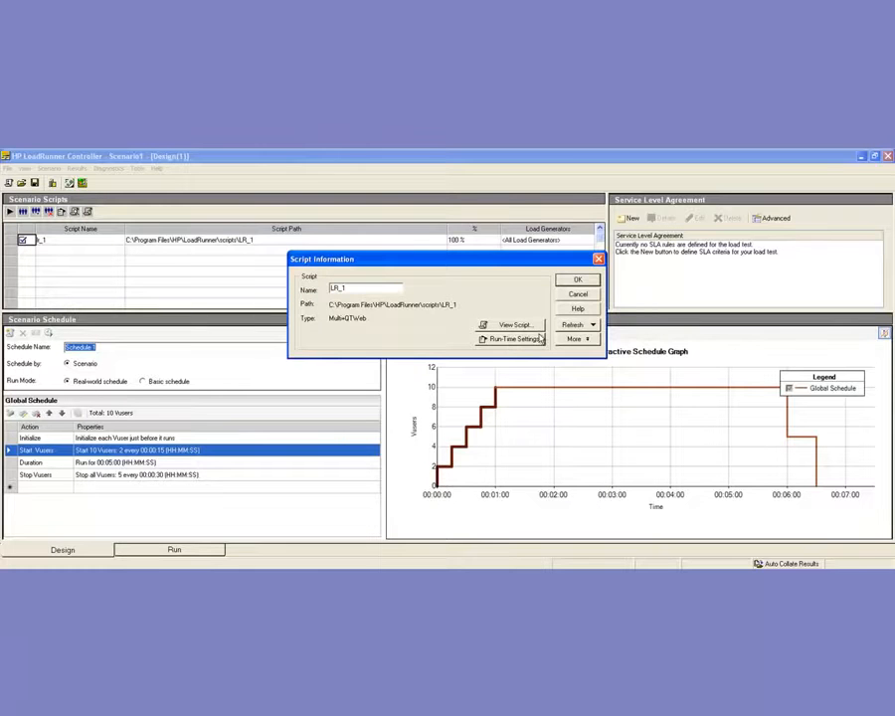
left_click(575, 293)
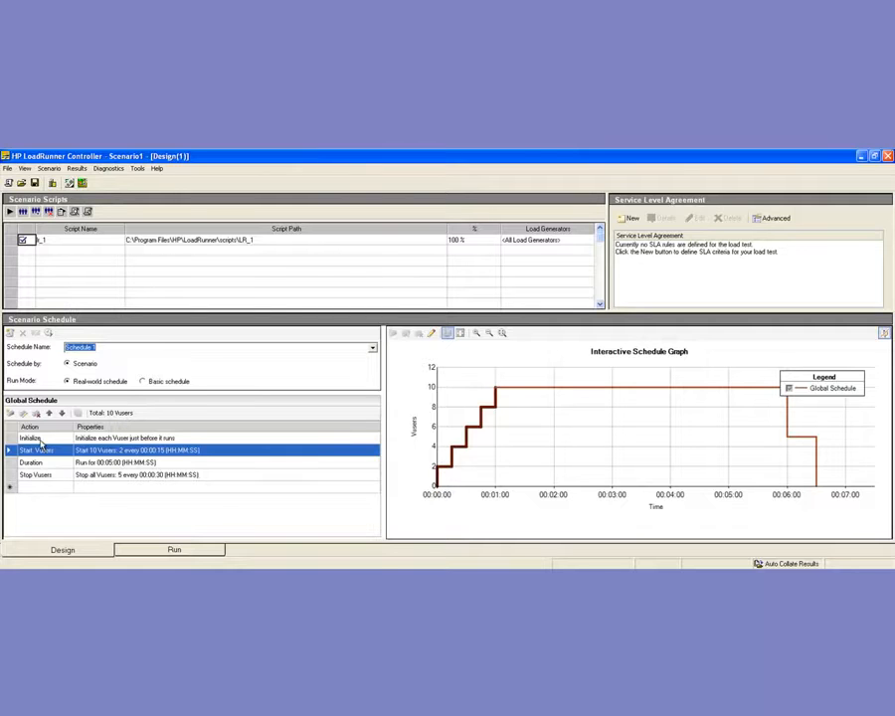
Set the Start Vusers action in the global schedule to start 1000 Vusers.
double_click(100, 456)
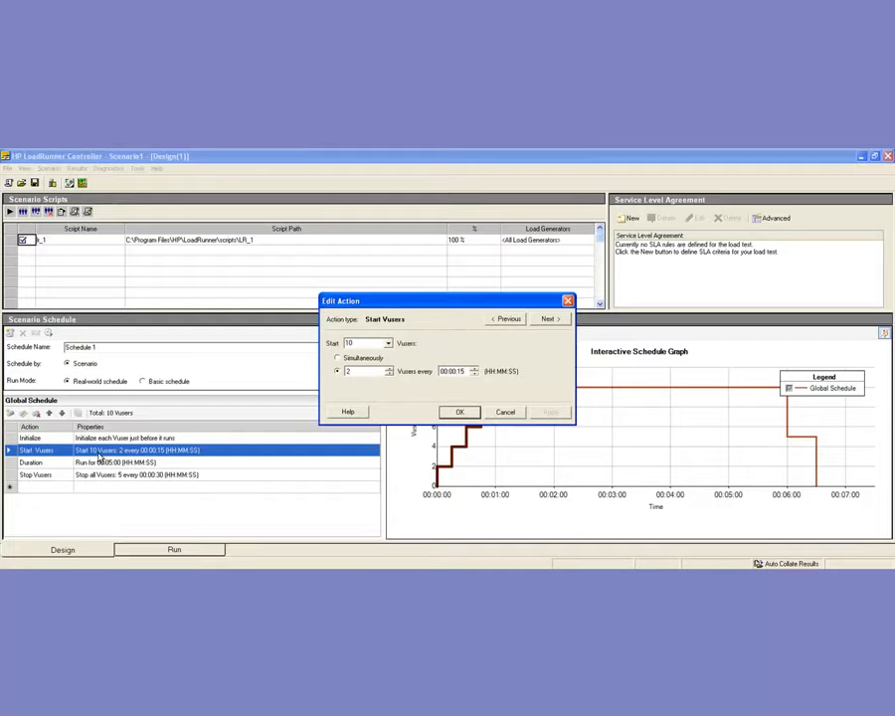
left_click(389, 343)
left_click(389, 344)
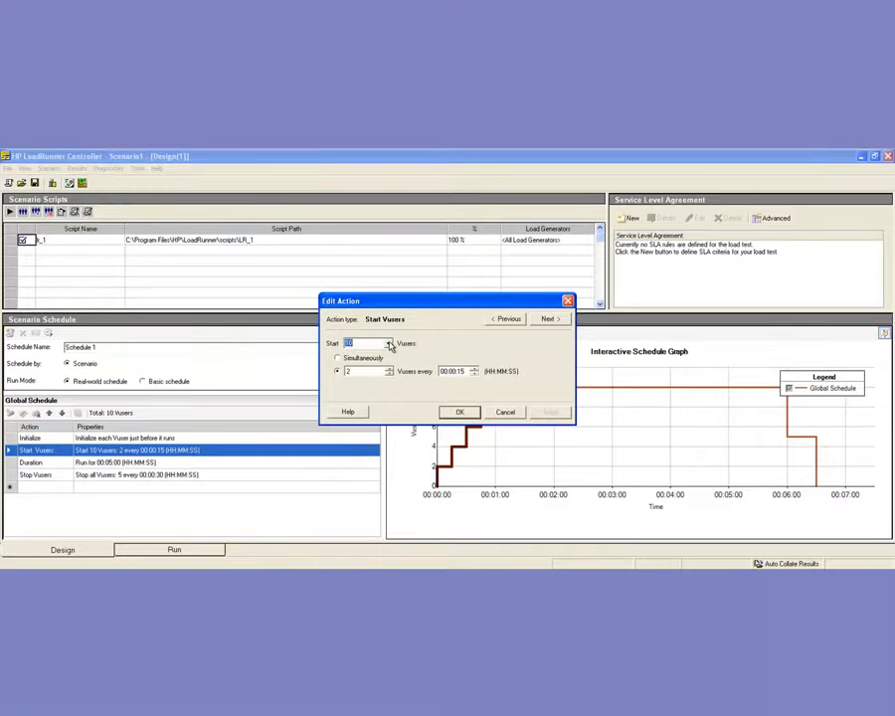
type("1000")
left_click(548, 412)
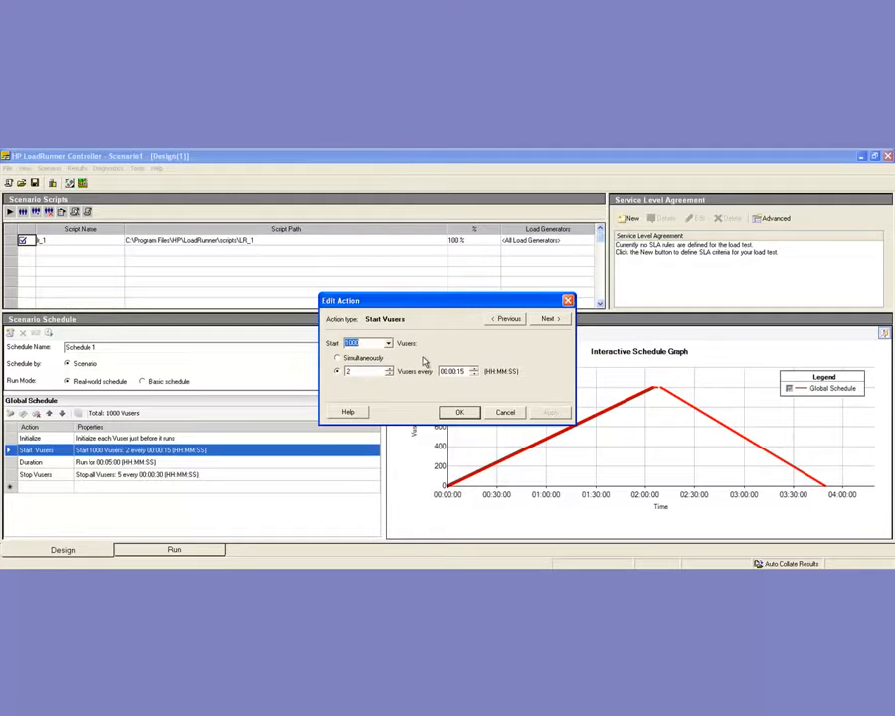
left_click(506, 412)
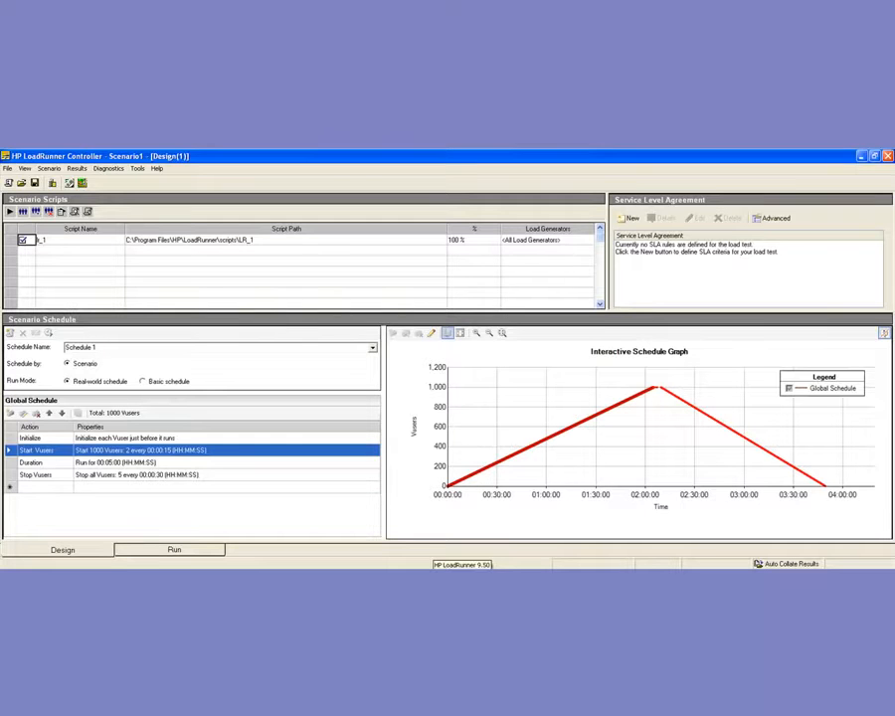
Launch LoadRunner Analysis from the LoadRunner launcher and bring up the dialog for opening an existing analysis session file.
left_click(437, 578)
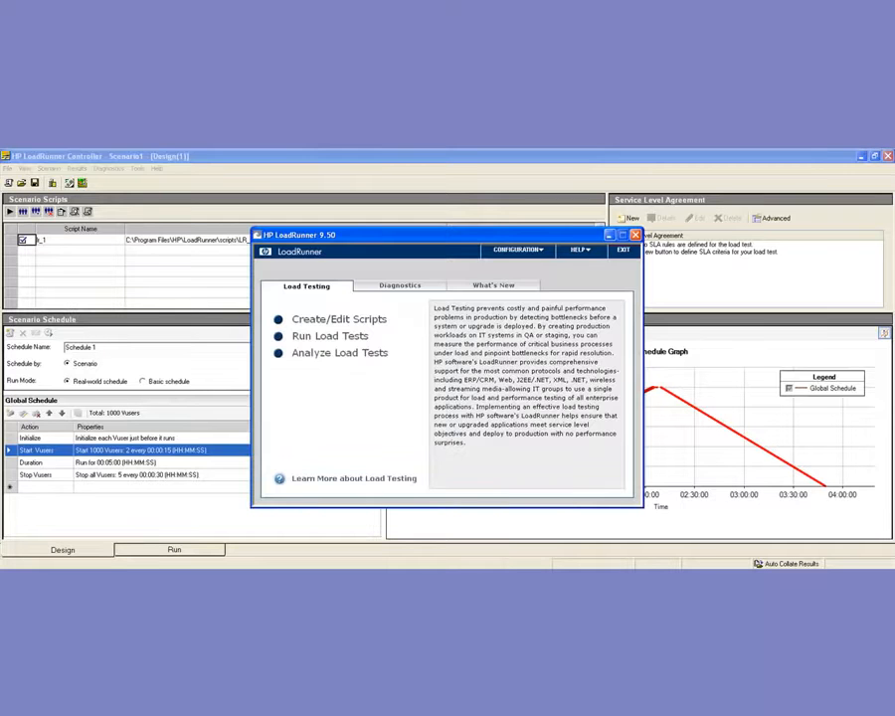
left_click(331, 359)
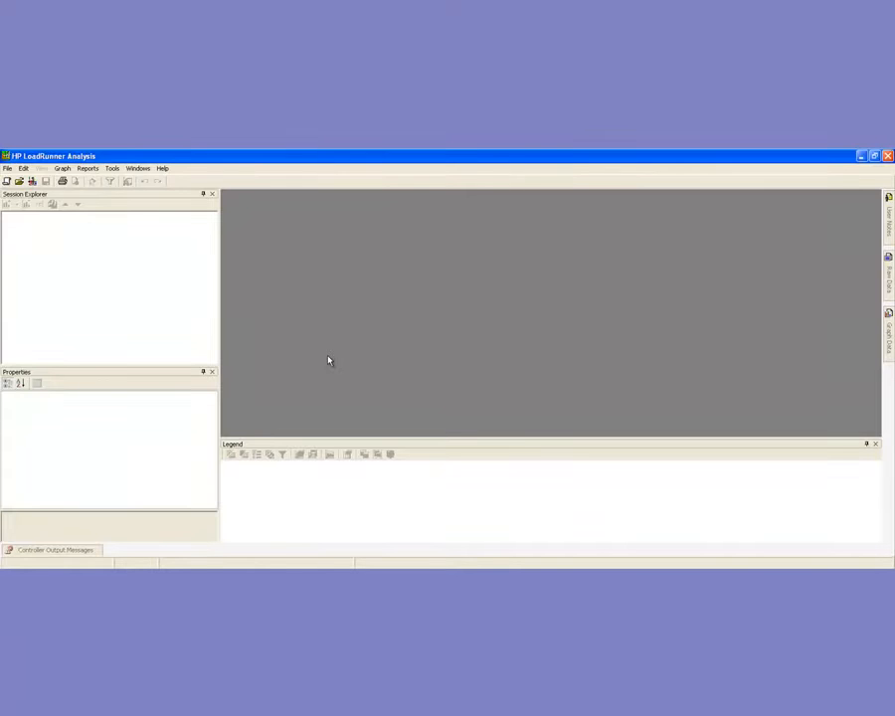
left_click(20, 182)
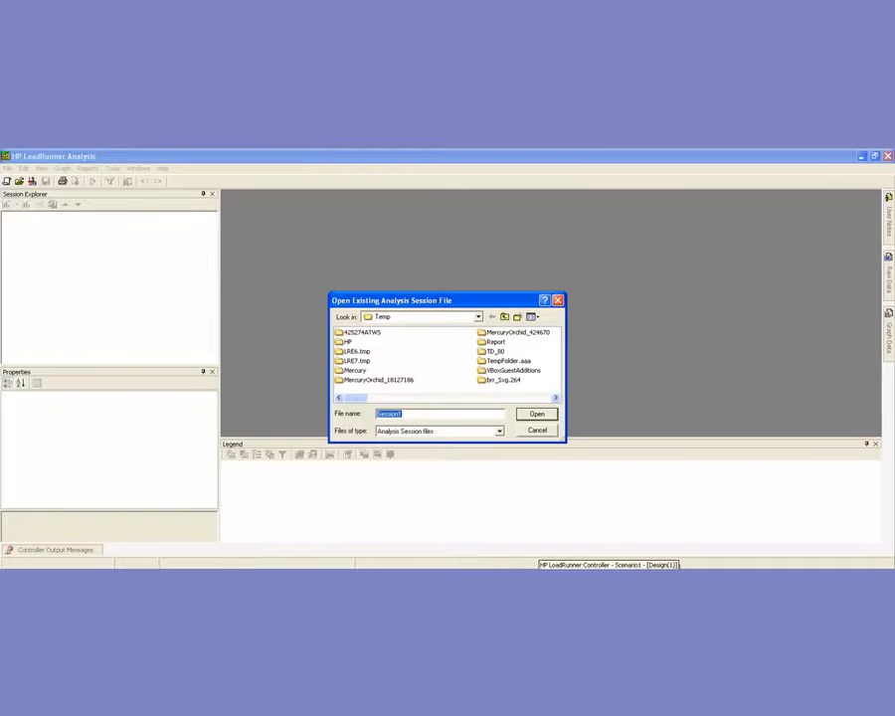
Switch back to LoadRunner Controller and look over the scenario's Run and Design views, ending on Run.
left_click(607, 577)
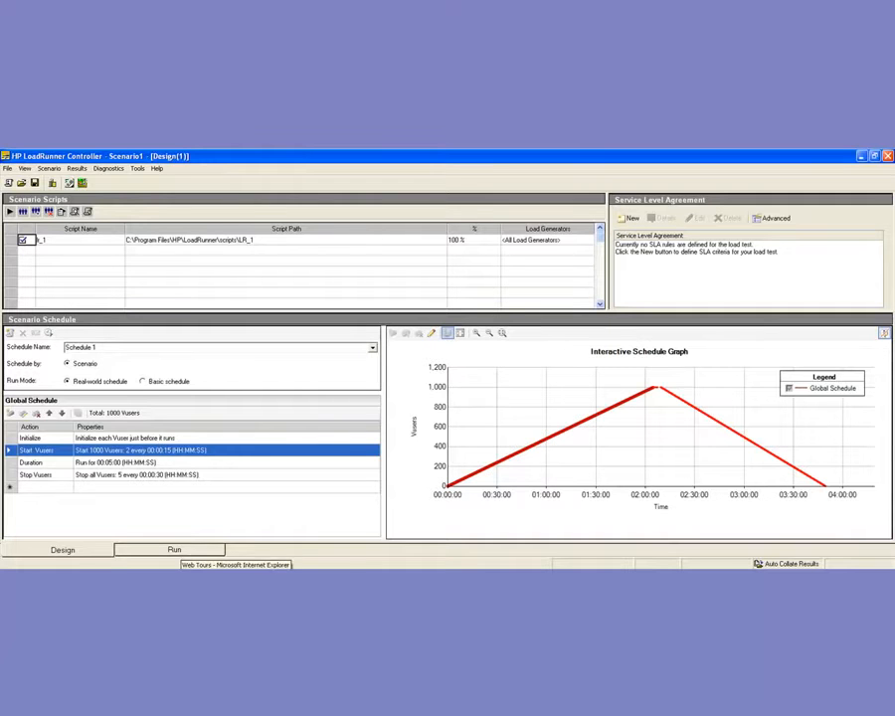
left_click(180, 551)
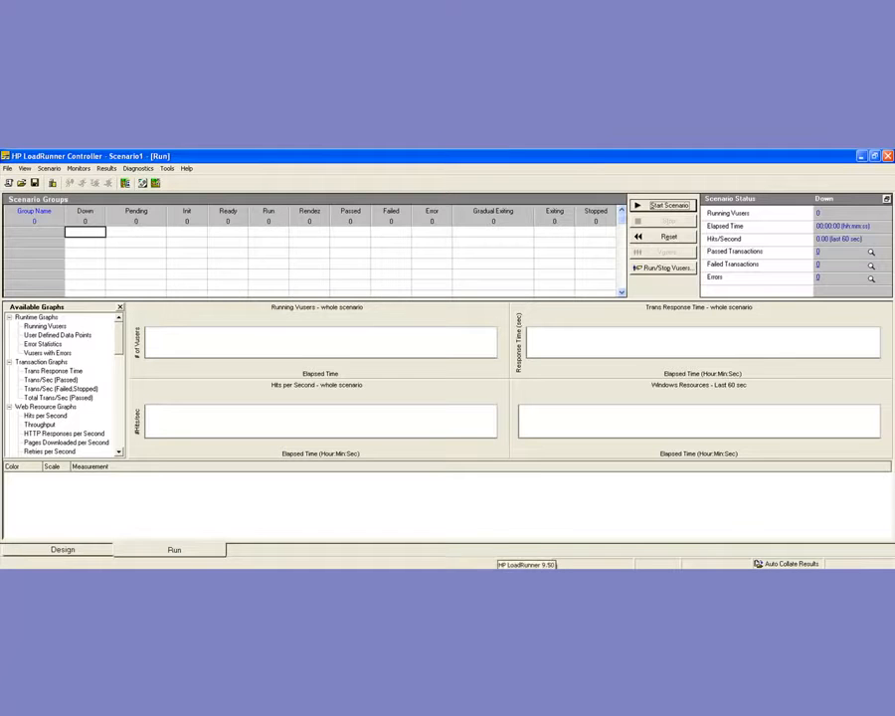
left_click(72, 551)
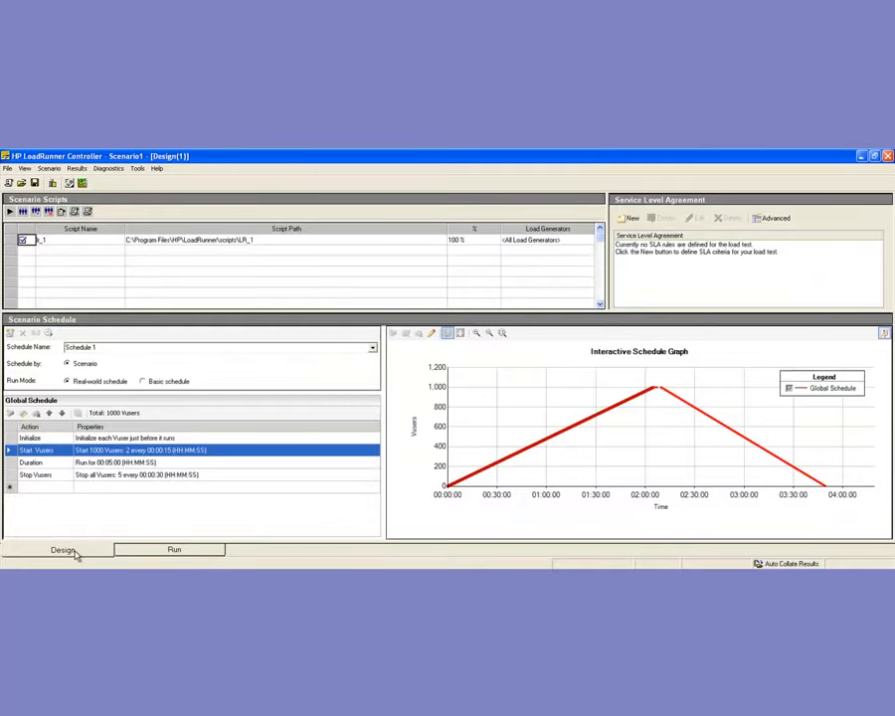
left_click(159, 553)
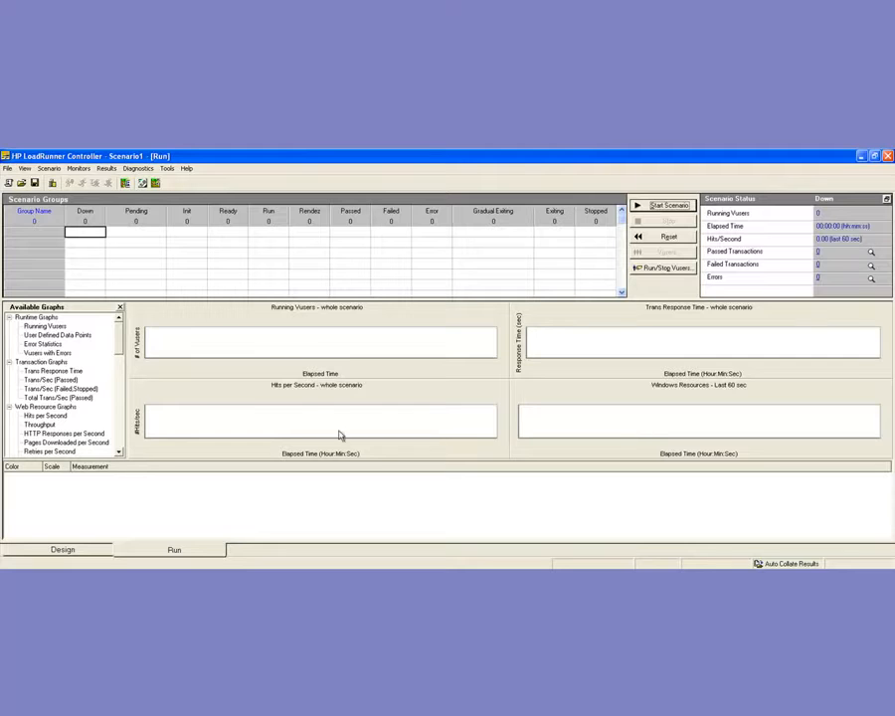
Browse the available graphs, including Throughput, HTTP Responses per Second and Pages Downloaded per Second, and return to the LoadRunner launcher.
left_click(42, 425)
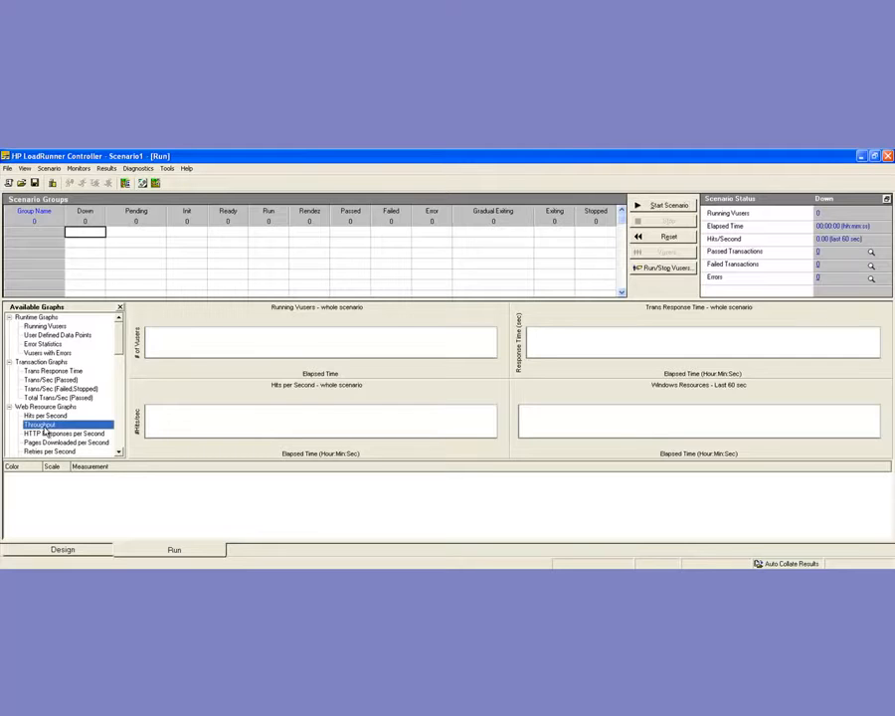
left_click(66, 434)
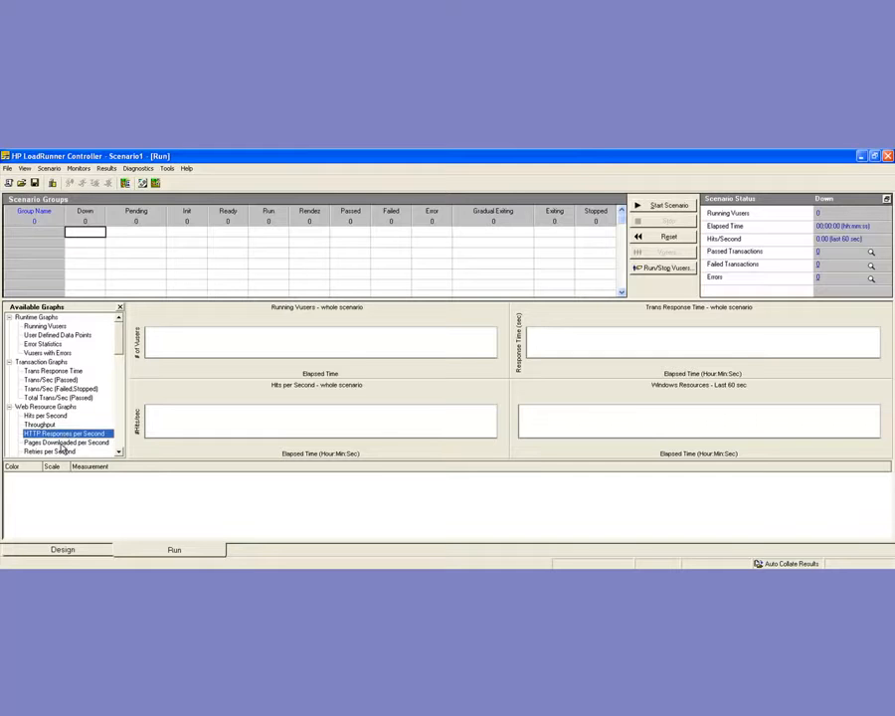
left_click(60, 443)
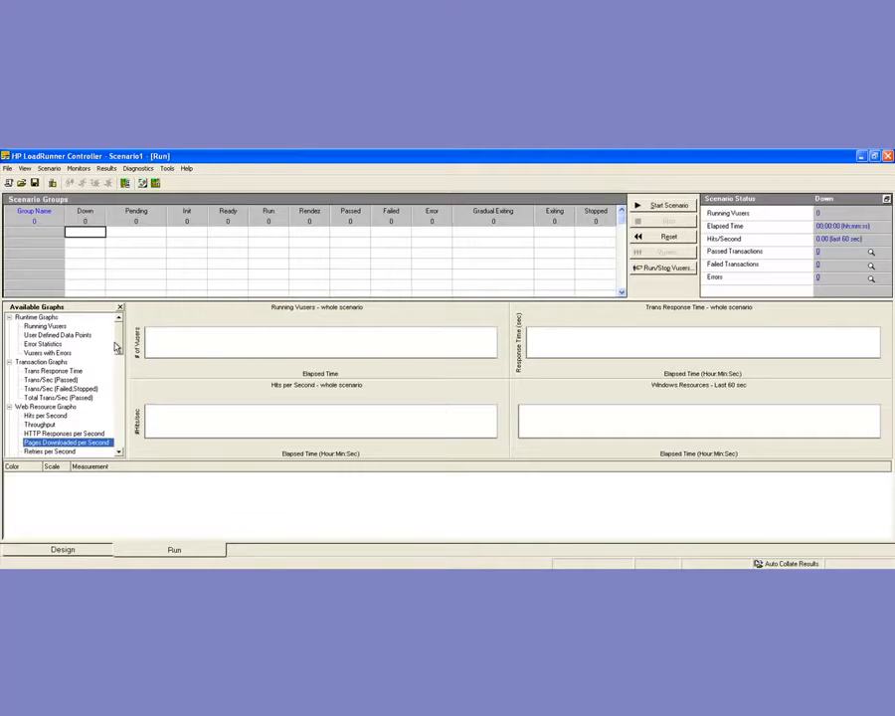
scroll(120, 367, "down", 6)
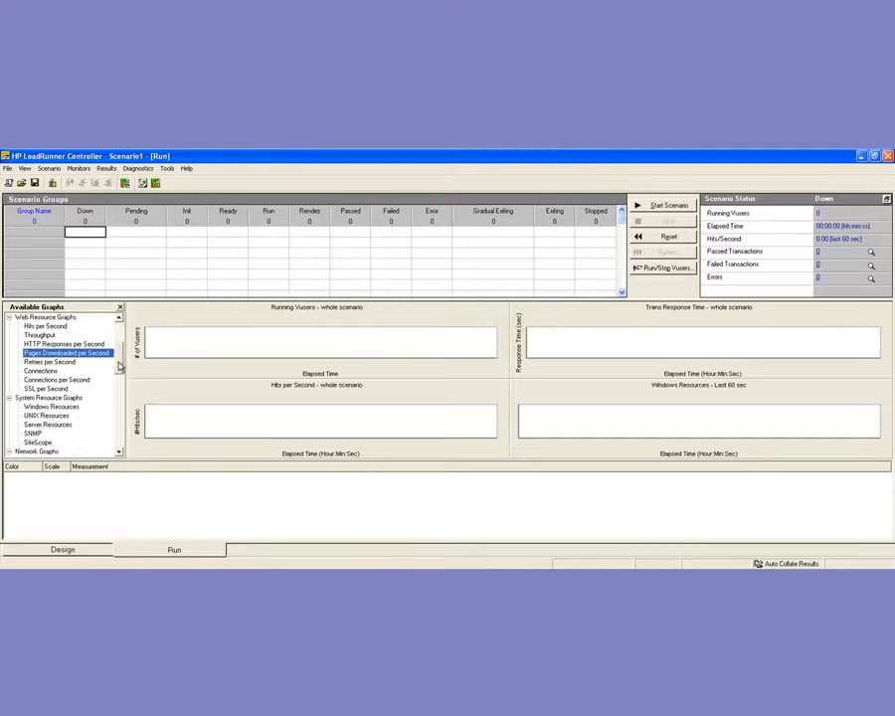
scroll(130, 388, "down", 4)
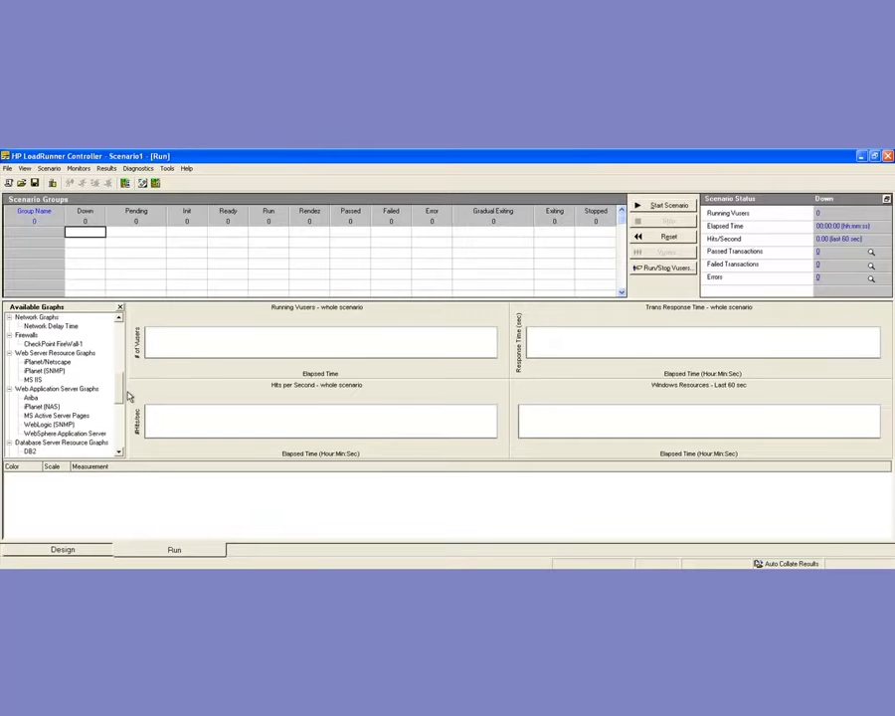
scroll(129, 407, "down", 4)
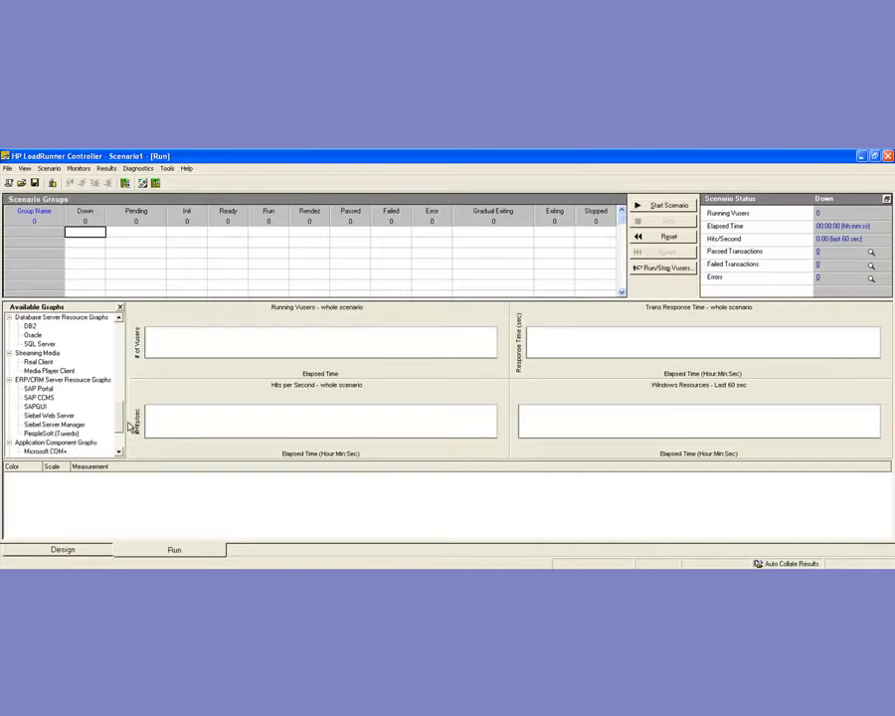
scroll(129, 398, "up", 14)
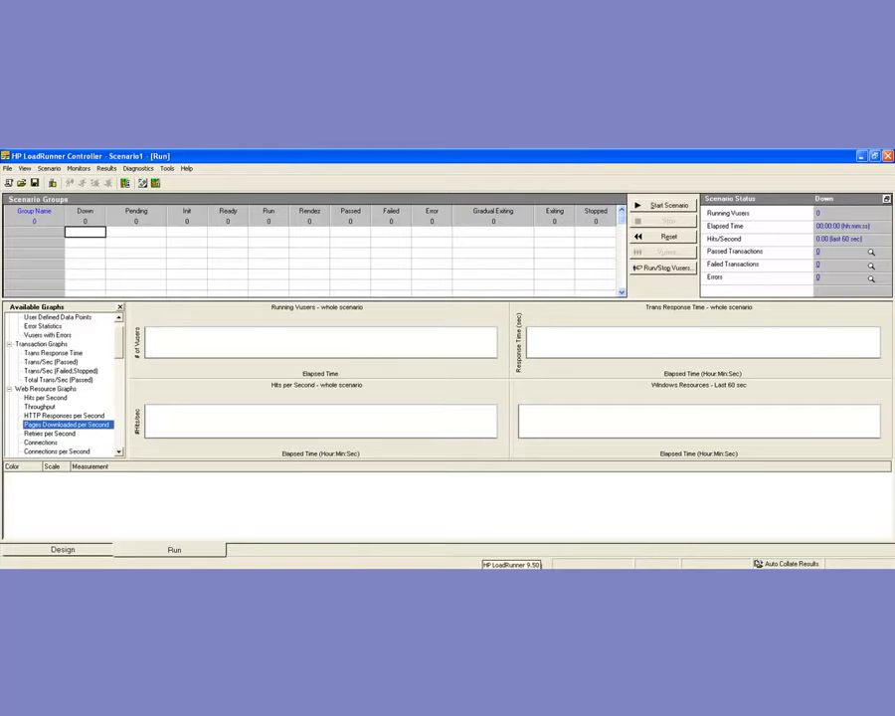
left_click(485, 577)
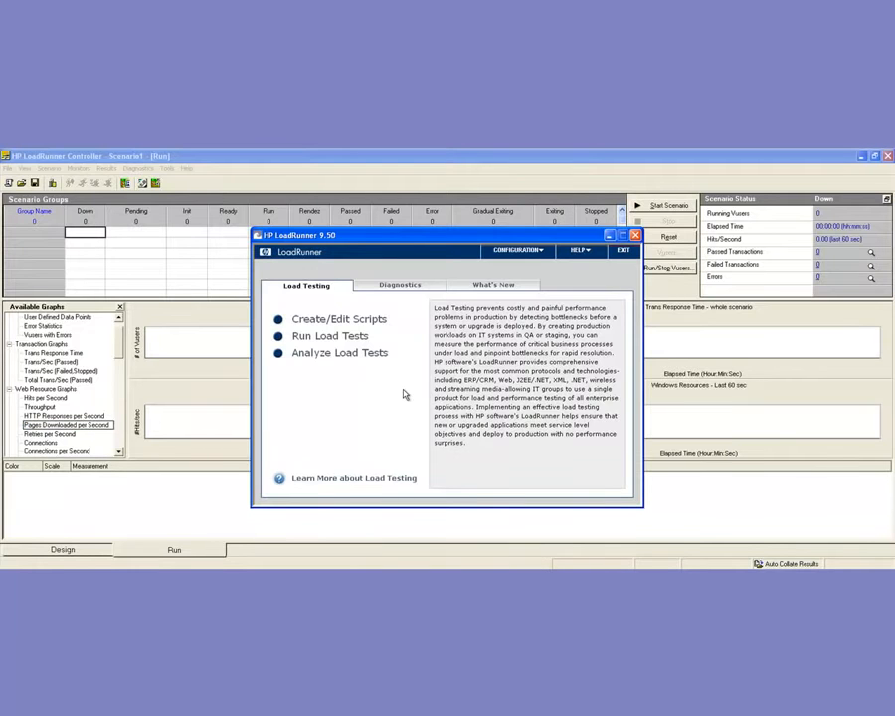